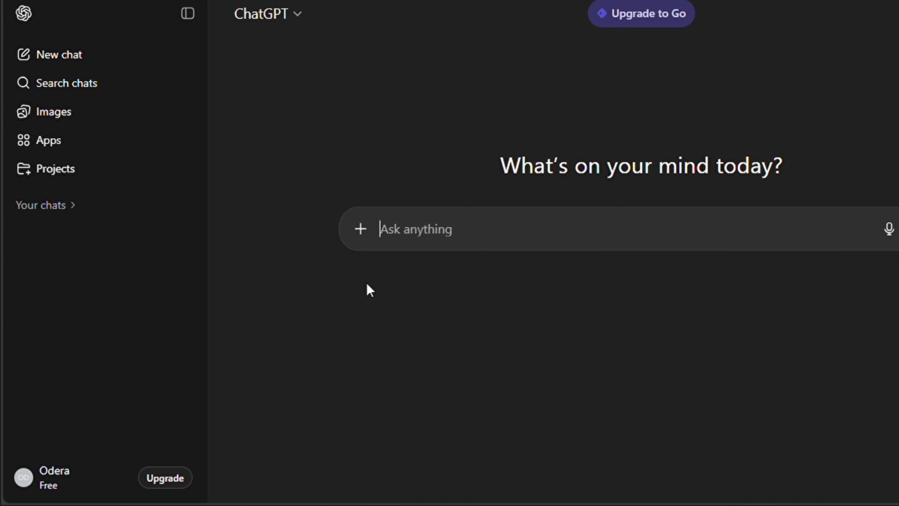
# Go to the Images page and advance the style carousel twice to reach Inkwork
pyautogui.click(65, 125)
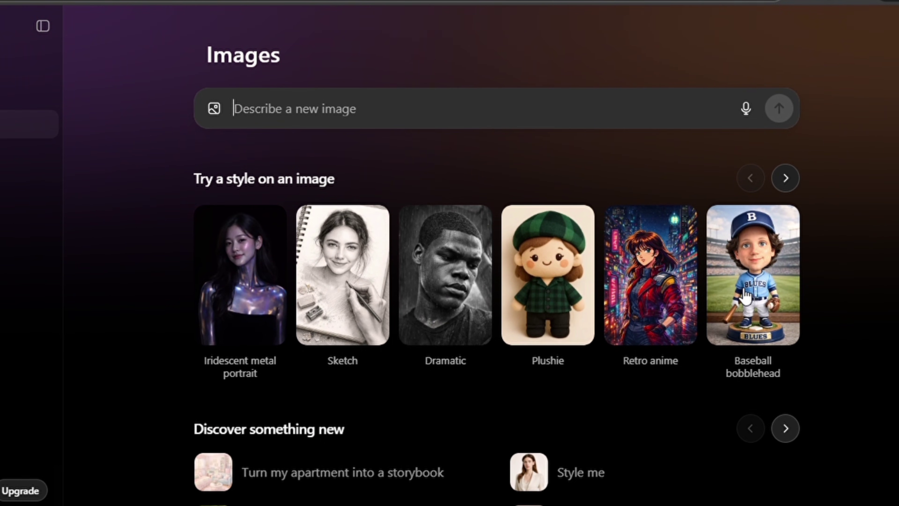
pyautogui.click(785, 178)
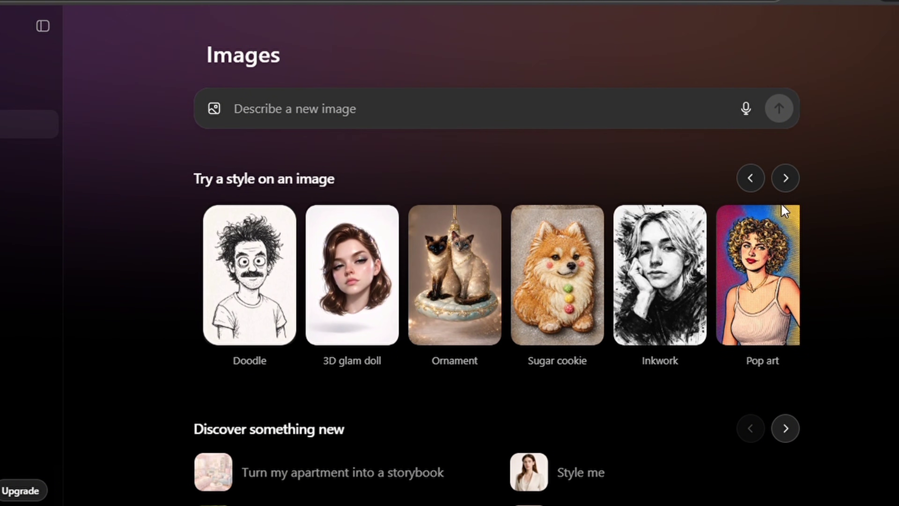
pyautogui.click(785, 179)
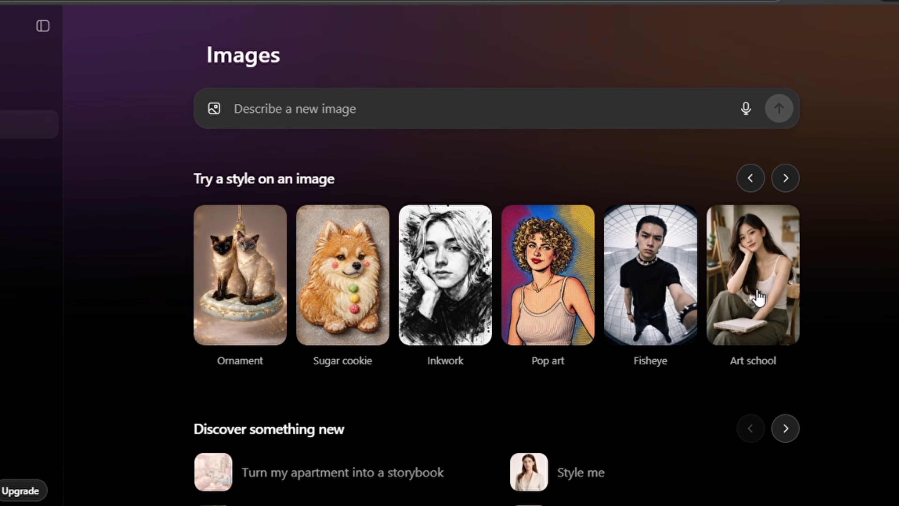
# Apply the Inkwork style to the recent leather-jacket portrait photo
pyautogui.click(447, 273)
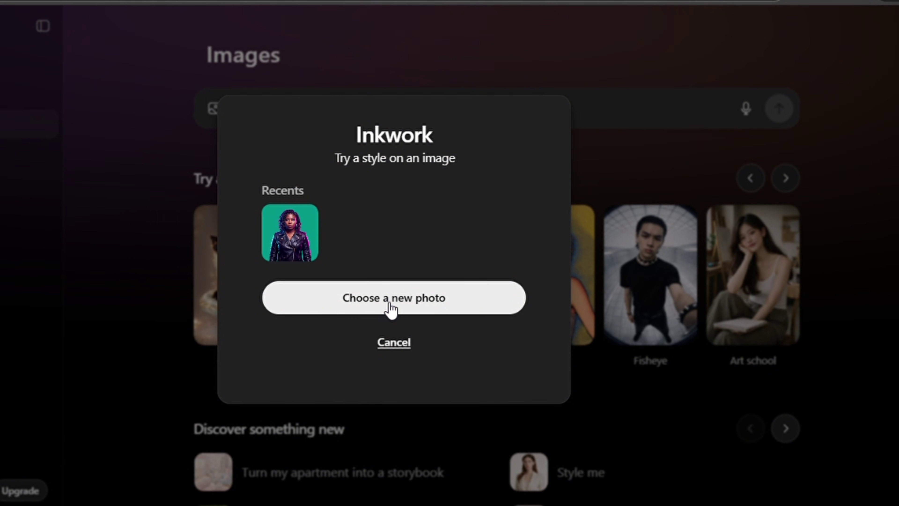
pyautogui.click(306, 248)
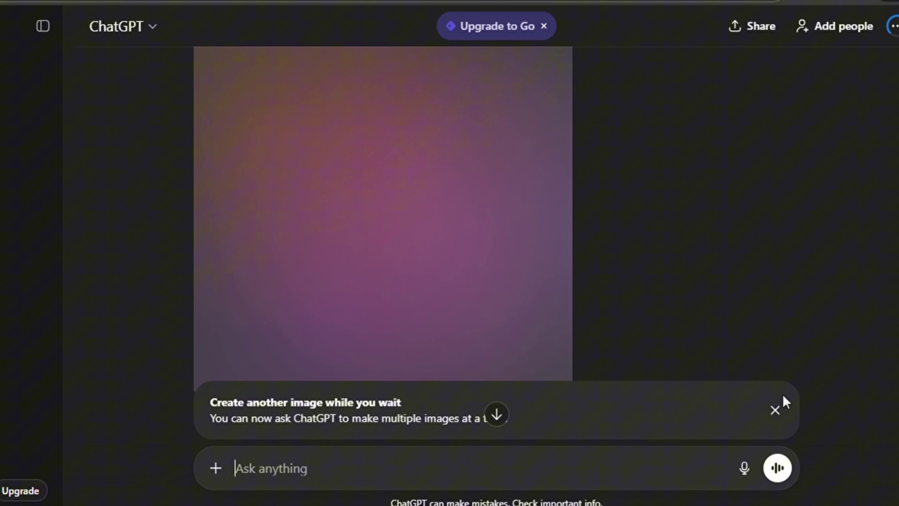
pyautogui.click(774, 410)
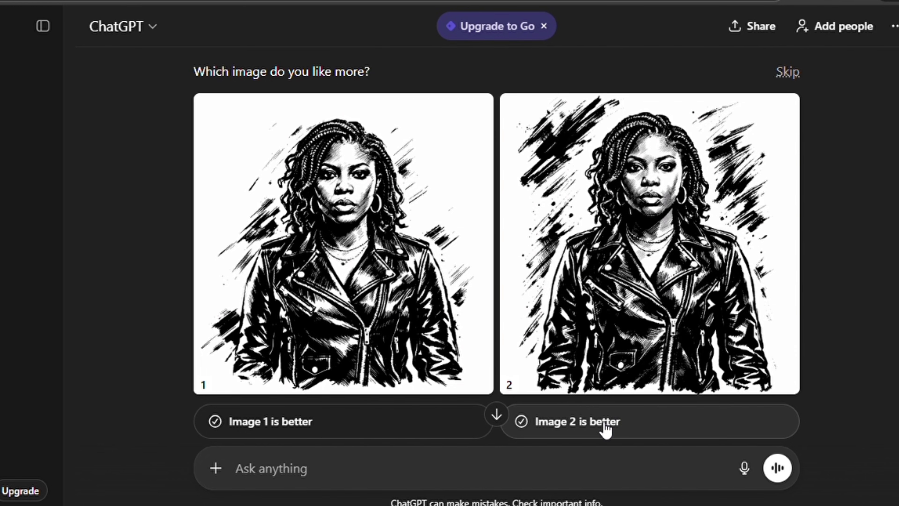
# Keep the second ink sketch as the preferred version
pyautogui.click(587, 425)
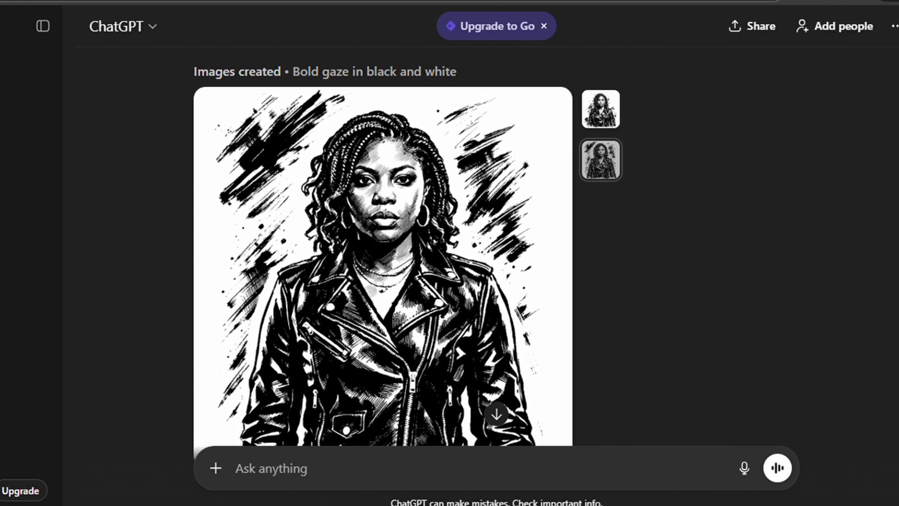
pyautogui.scroll(-3, 407, 248)
pyautogui.scroll(3, 407, 247)
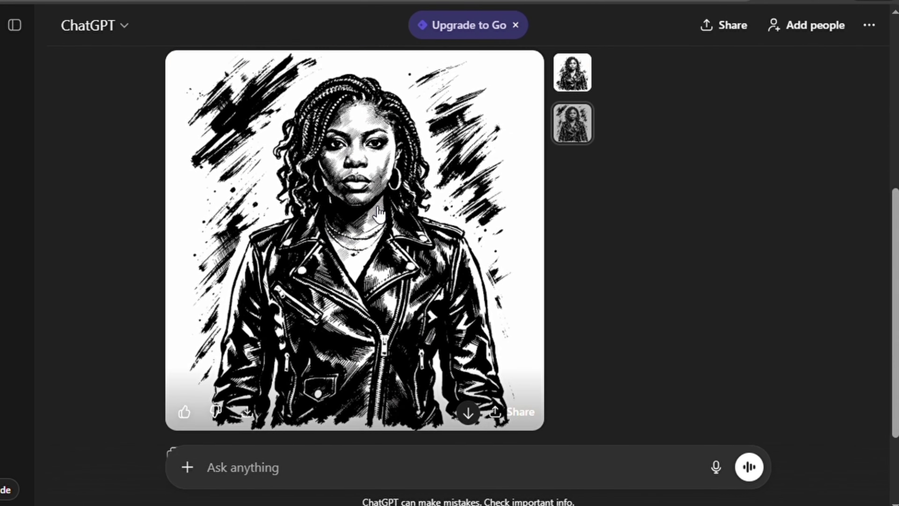
# View the chosen ink sketch full-size, close it, and go back to the Images page
pyautogui.click(375, 209)
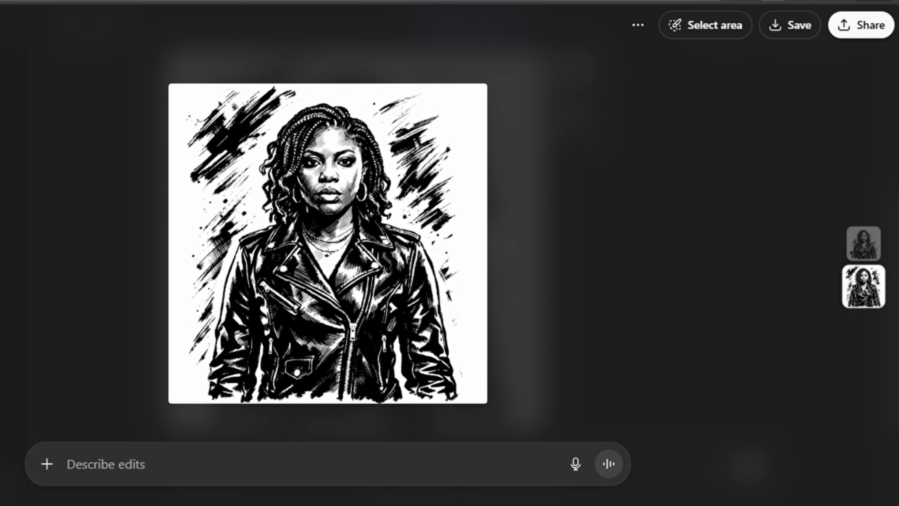
pyautogui.press('Escape')
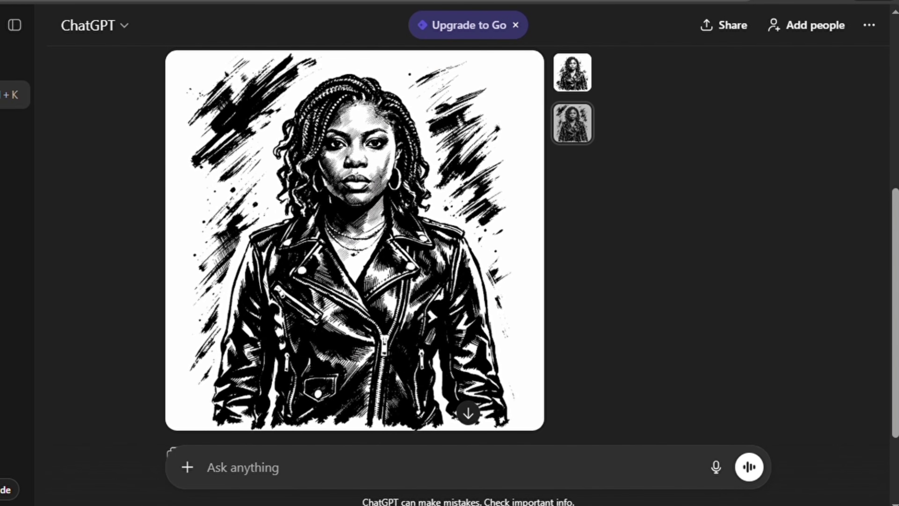
pyautogui.click(15, 122)
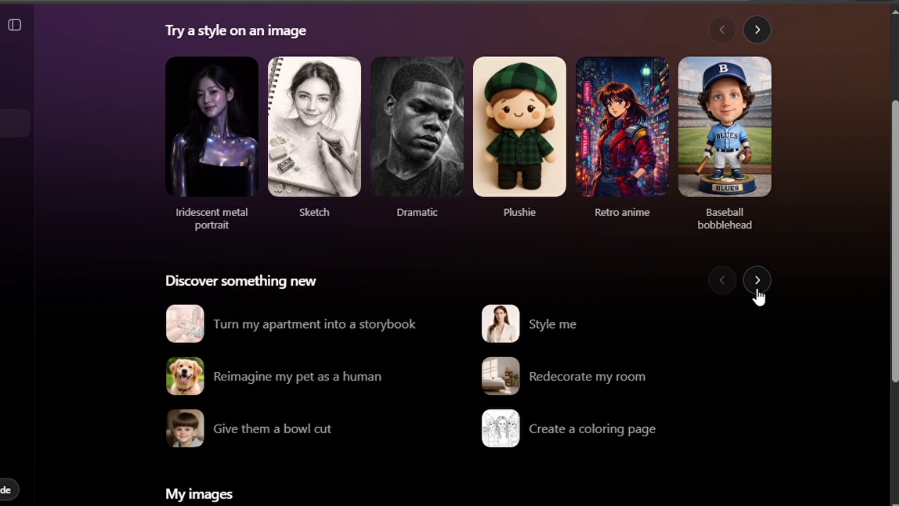
# Start the 'Reimagine my pet as a human' idea with the goat photo
pyautogui.click(758, 280)
pyautogui.click(757, 280)
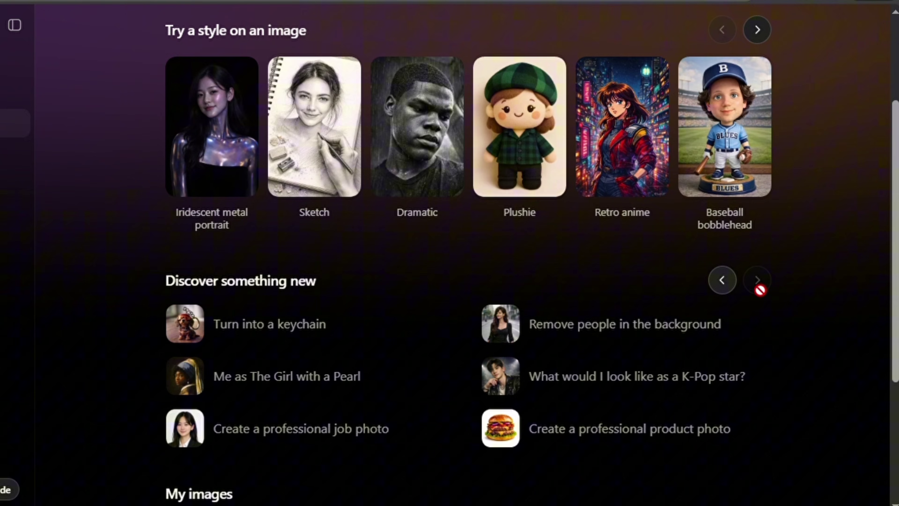
pyautogui.click(722, 280)
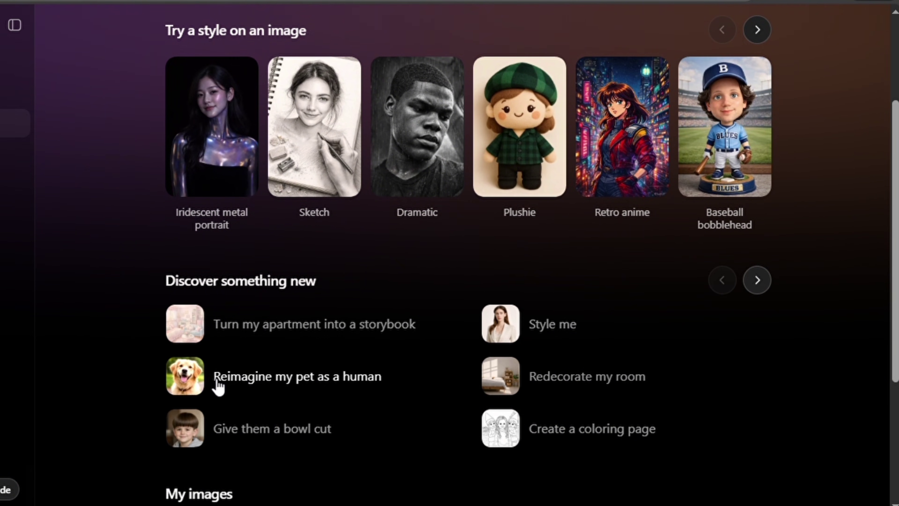
pyautogui.click(261, 384)
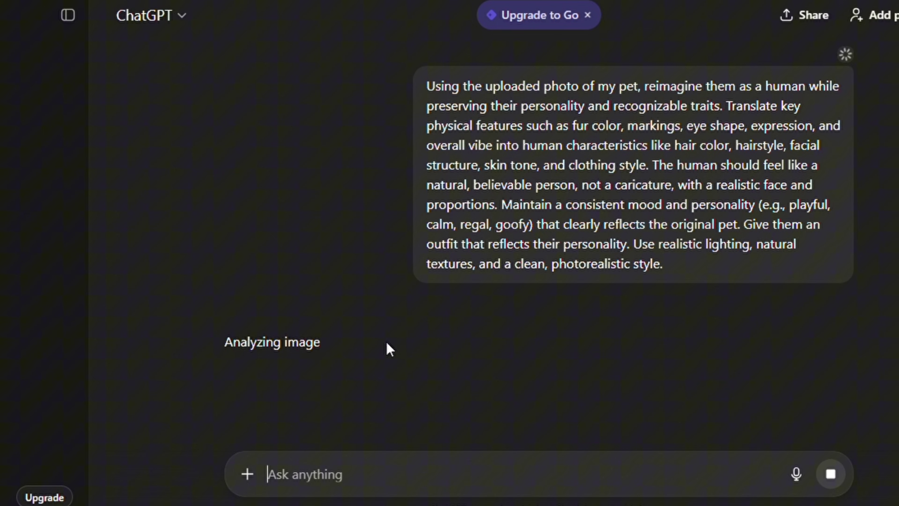
pyautogui.scroll(5, 549, 285)
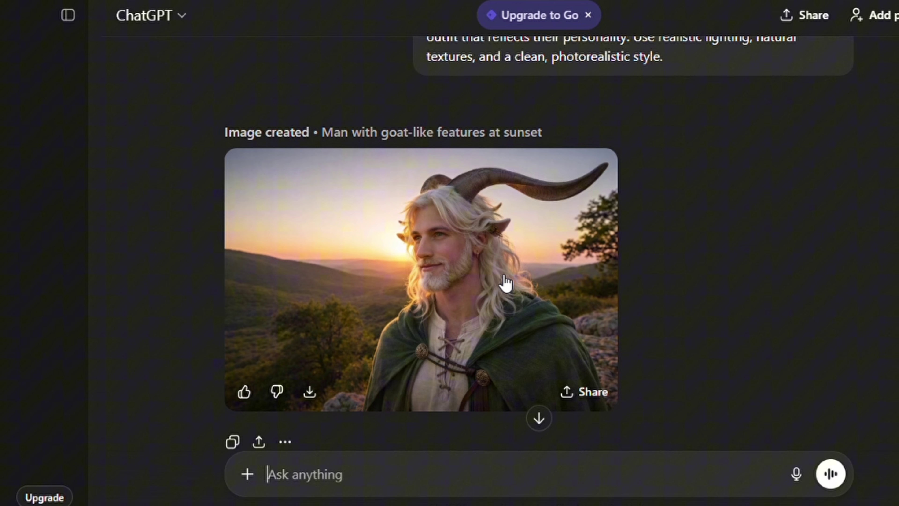
pyautogui.click(499, 275)
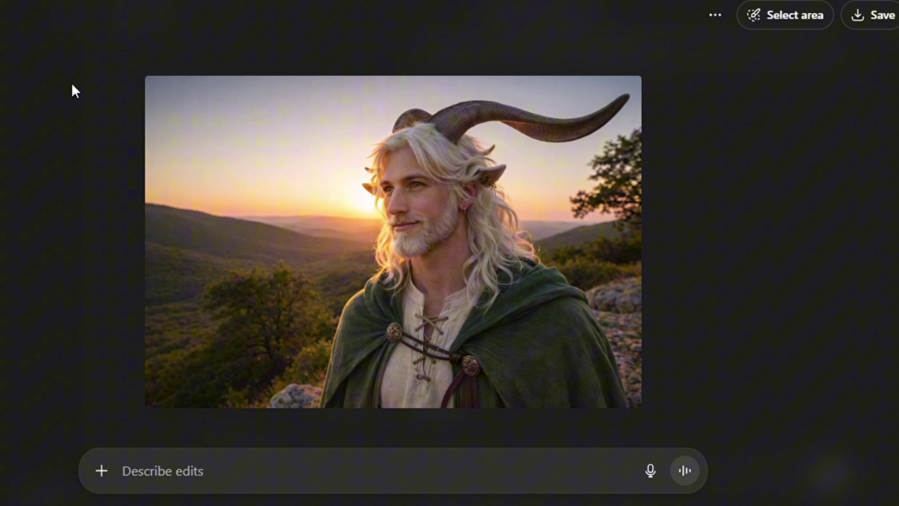
pyautogui.press('Escape')
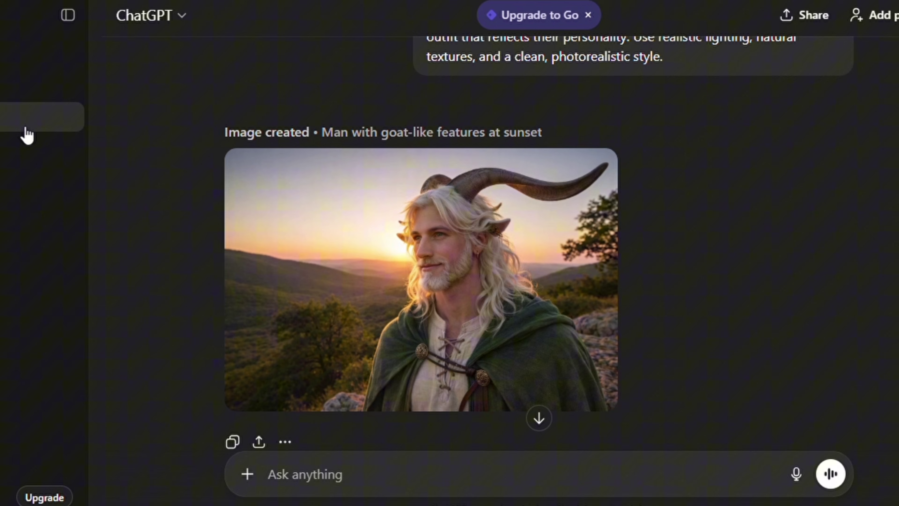
# Return to Images, try the professional product photo idea, then cancel it
pyautogui.click(26, 134)
pyautogui.scroll(-4, 761, 371)
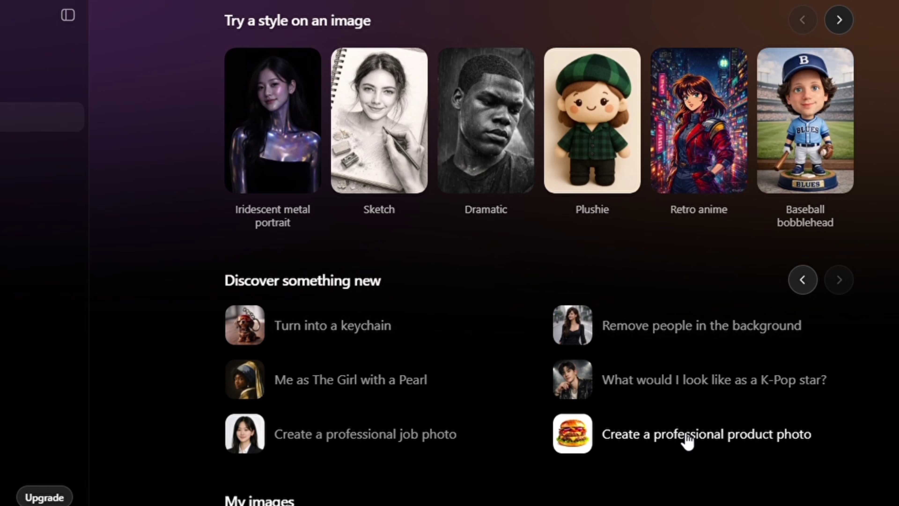
pyautogui.click(721, 445)
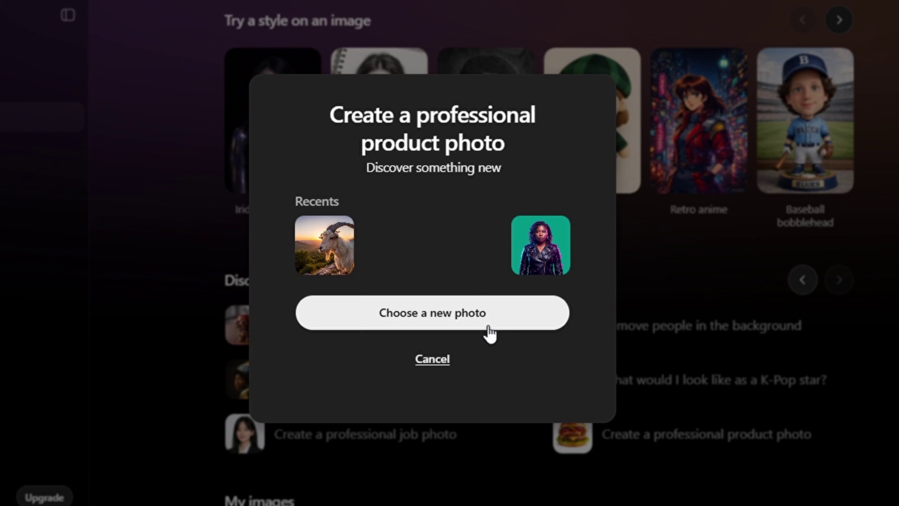
pyautogui.click(488, 326)
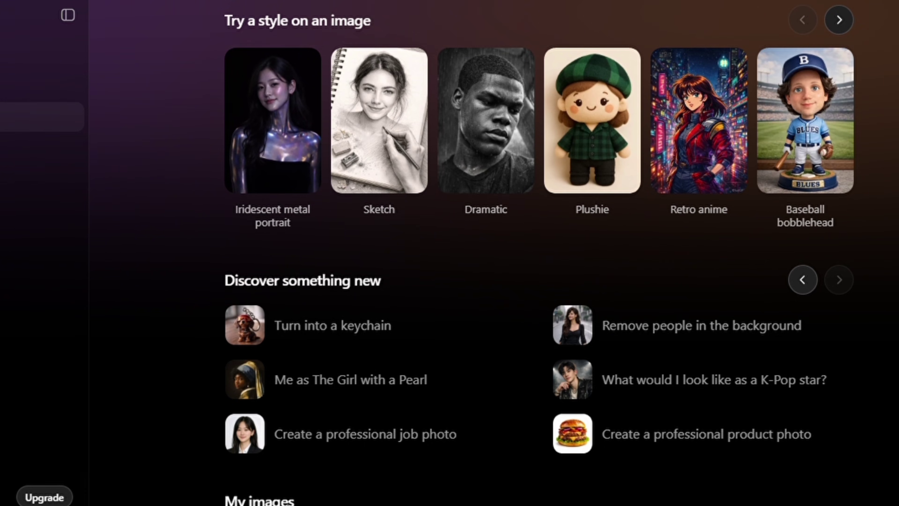
pyautogui.scroll(5, 539, 252)
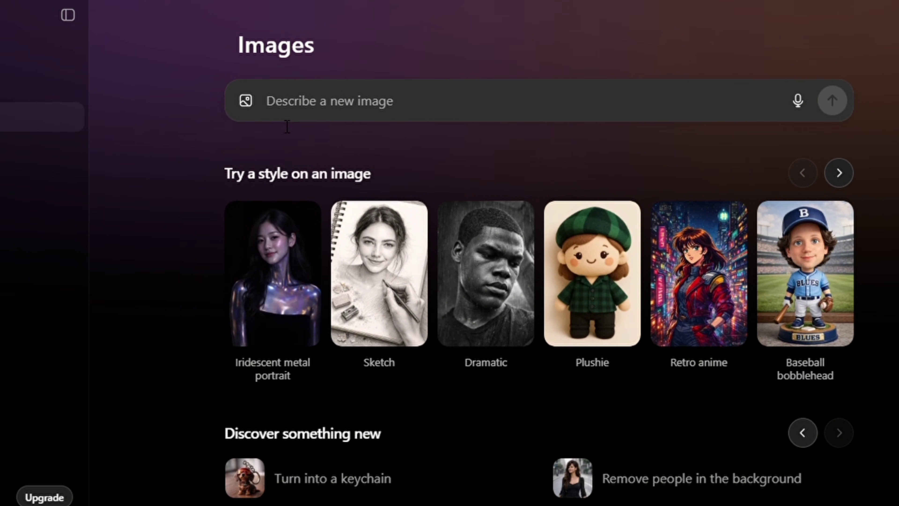
# Attach the leather-jacket portrait and enter a hyper-realistic close-up prompt keeping exact facial features
pyautogui.click(251, 110)
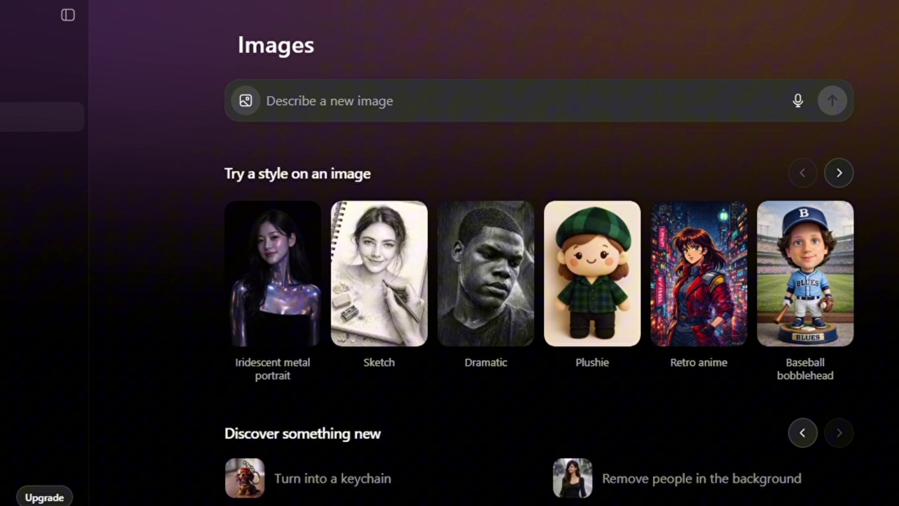
pyautogui.hotkey('ctrl', 'v')
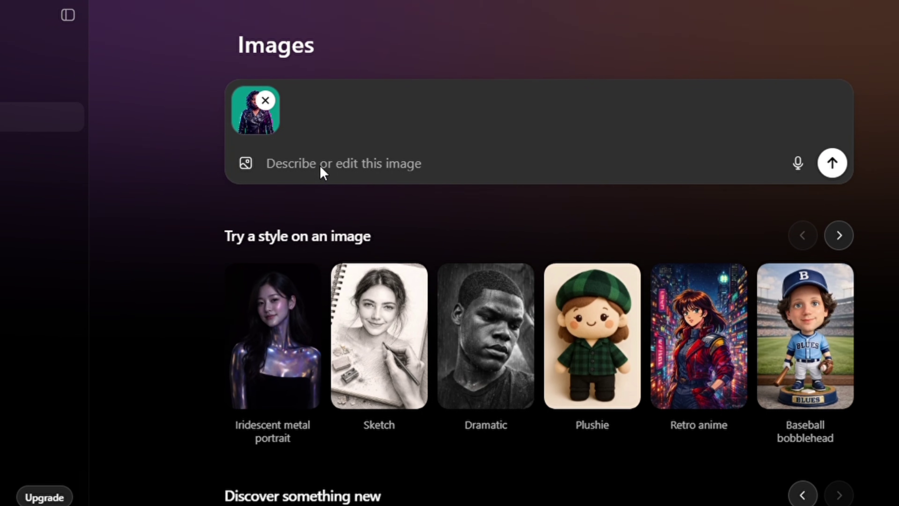
pyautogui.hotkey('ctrl', 'v')
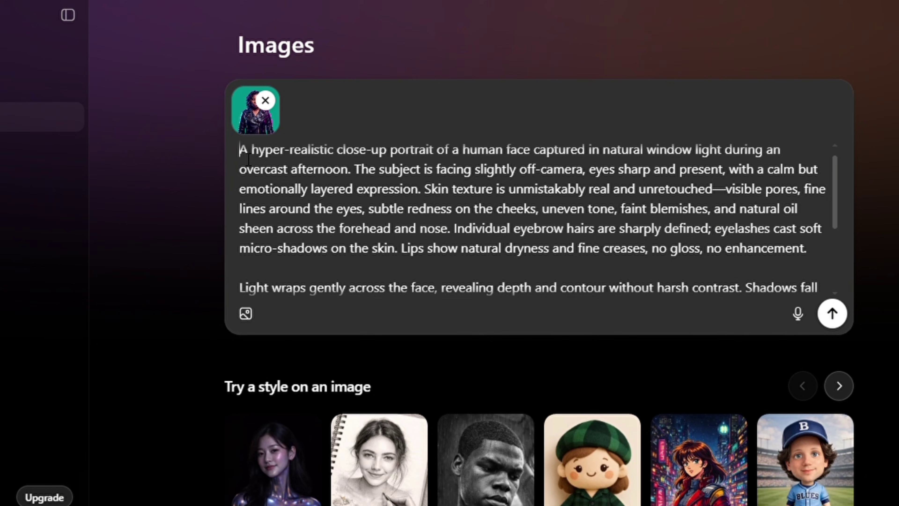
pyautogui.write('W')
pyautogui.write('While maintaining the exact facial features, create a')
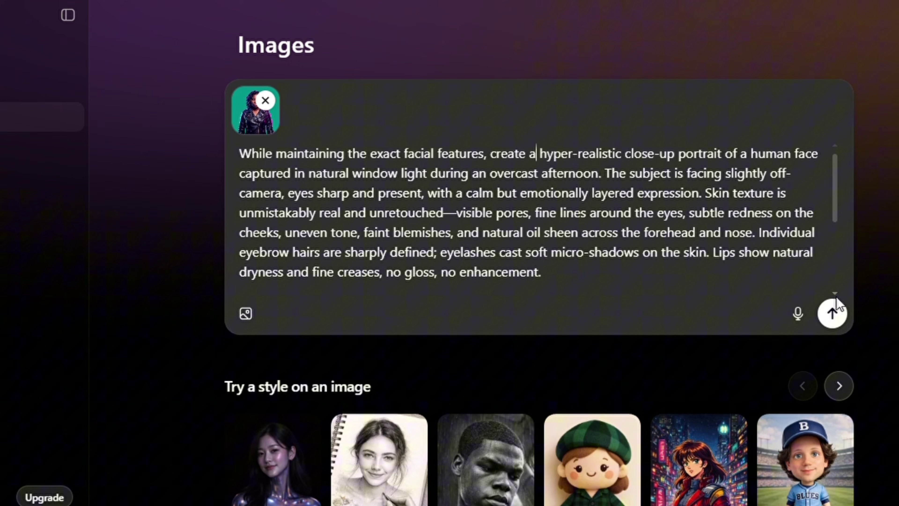
# Generate the 'Contemplative beauty in natural light' portrait and review it full-size
pyautogui.click(840, 316)
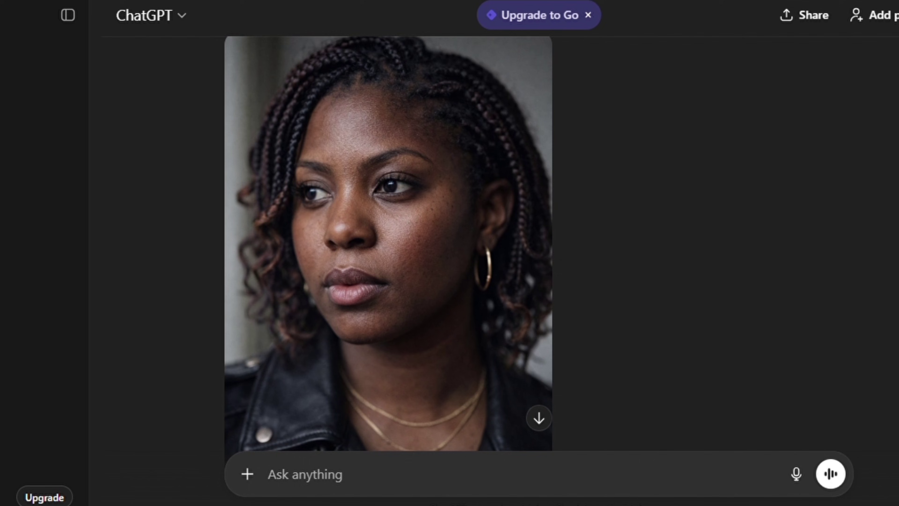
pyautogui.click(419, 239)
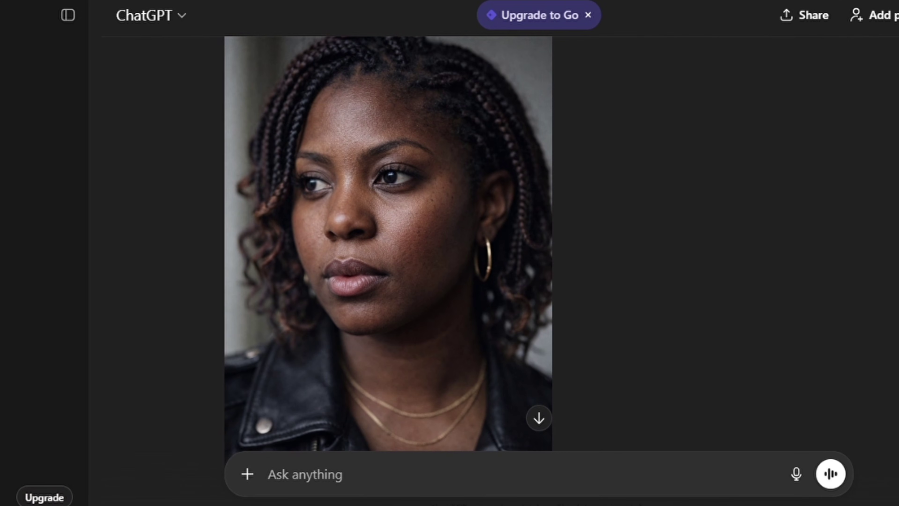
pyautogui.scroll(15, 537, 247)
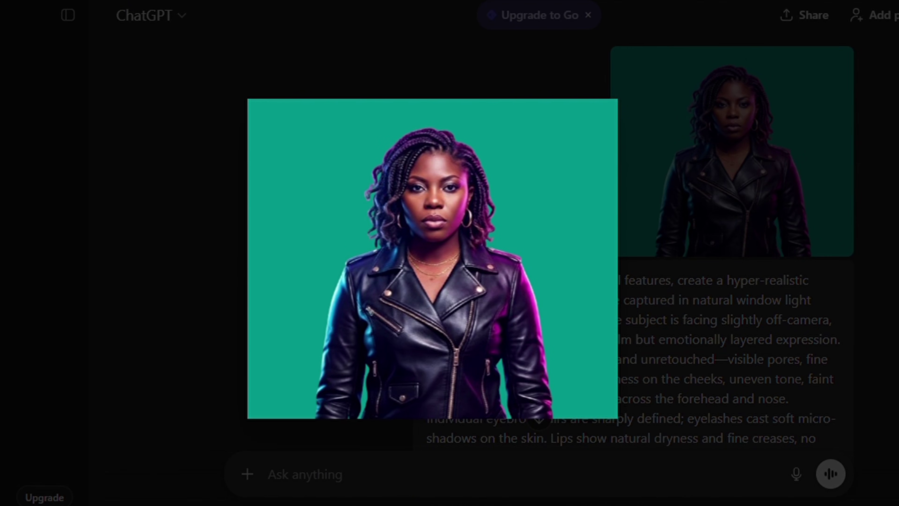
pyautogui.scroll(-10, 538, 248)
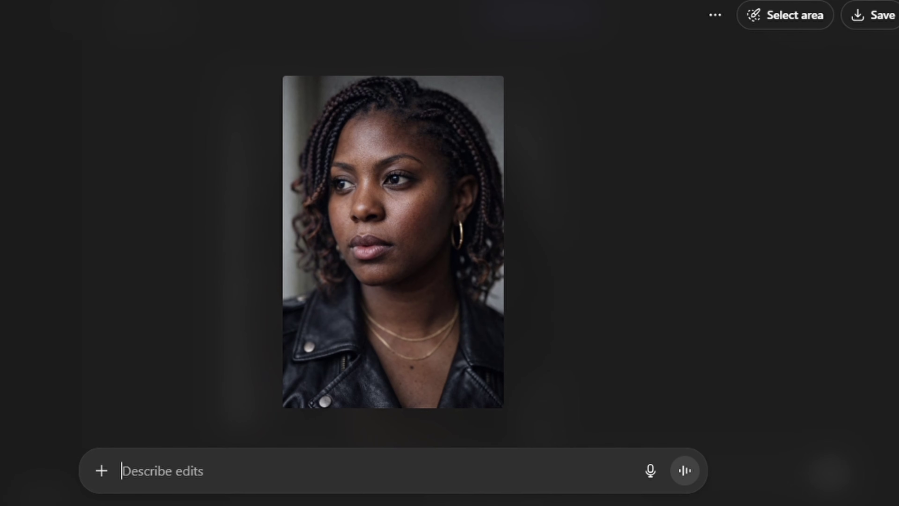
pyautogui.press('Escape')
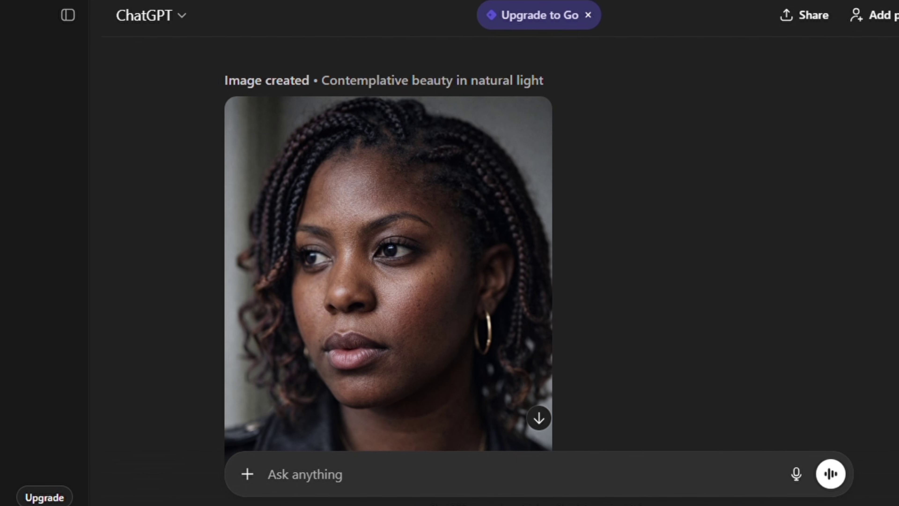
pyautogui.scroll(10, 538, 248)
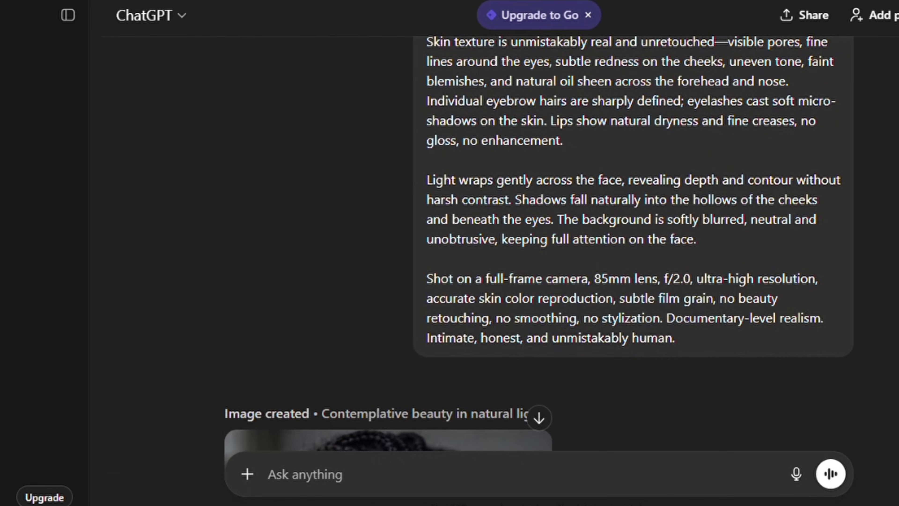
pyautogui.scroll(-3, 538, 248)
pyautogui.scroll(-10, 538, 248)
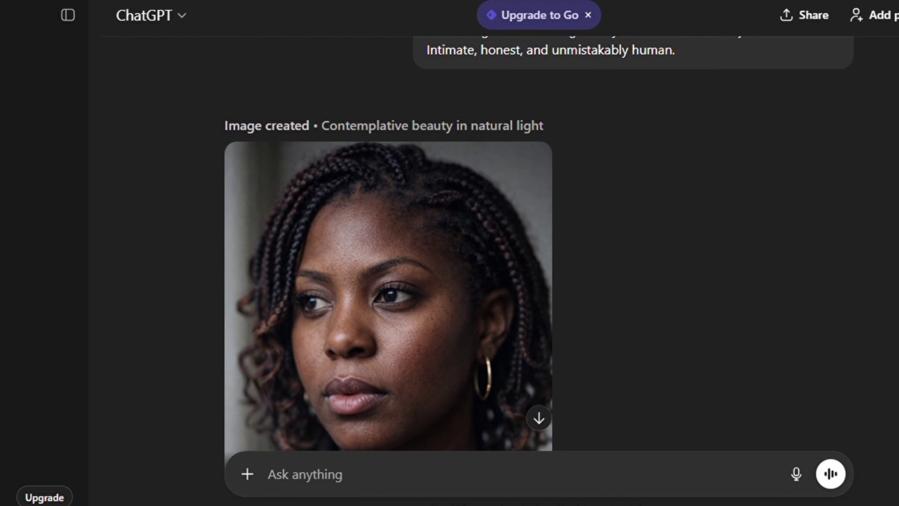